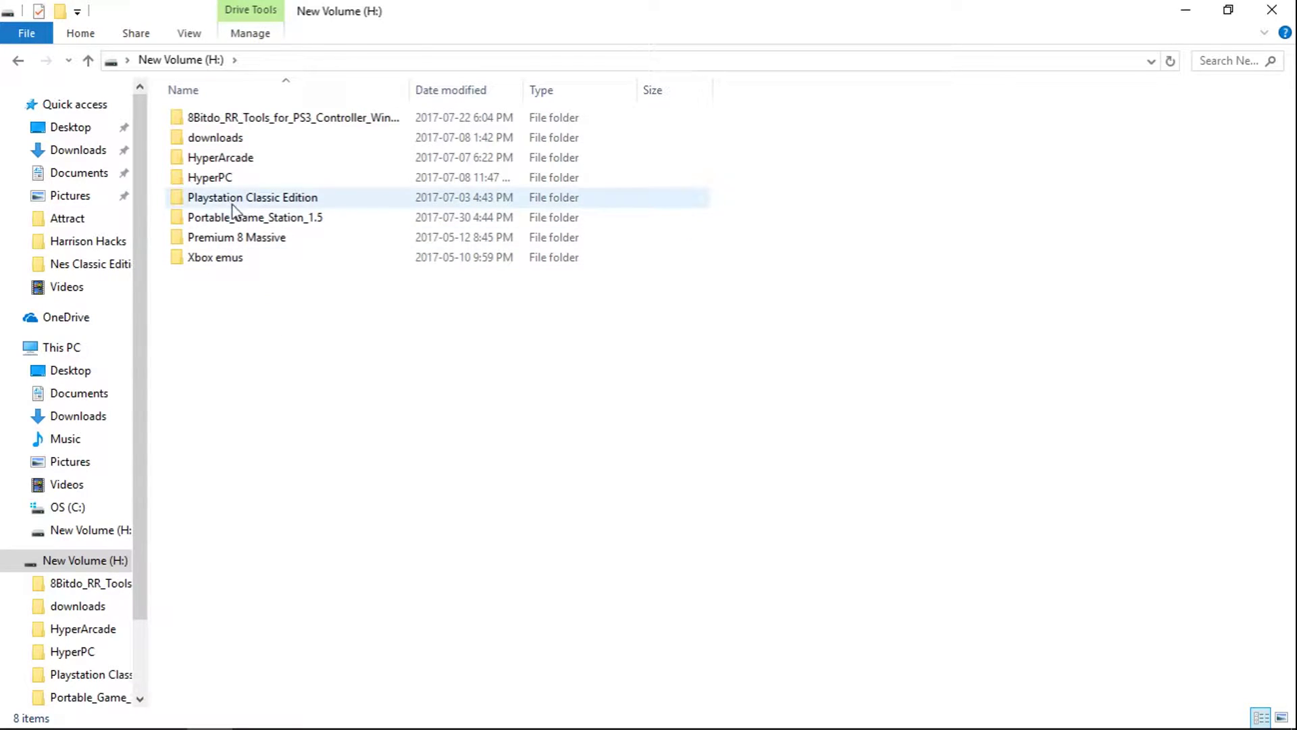
Step: Launch DaphneLoader from H:\HyperPC\Emulators\daphne-1.0v-win32 and dismiss the connection warning
{"action": "double_click", "coordinate": [224, 182]}
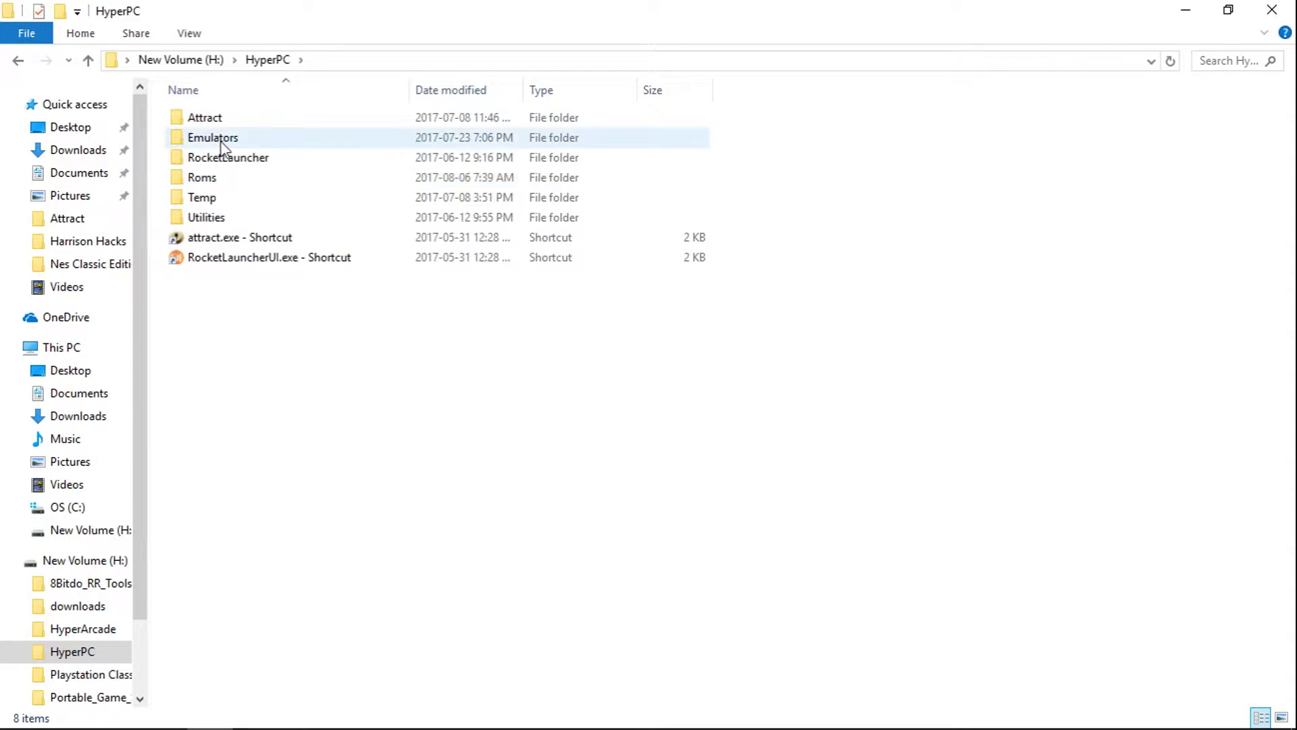
{"action": "double_click", "coordinate": [222, 139]}
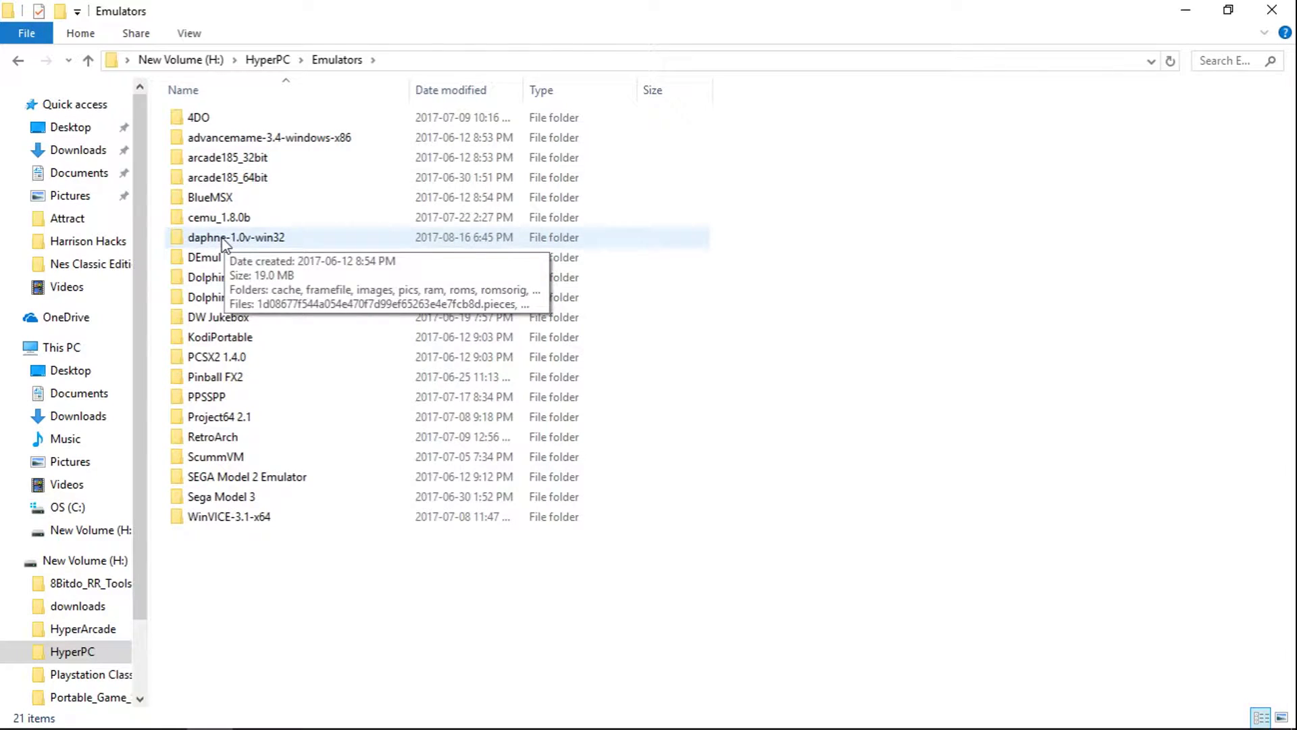
{"action": "double_click", "coordinate": [225, 240]}
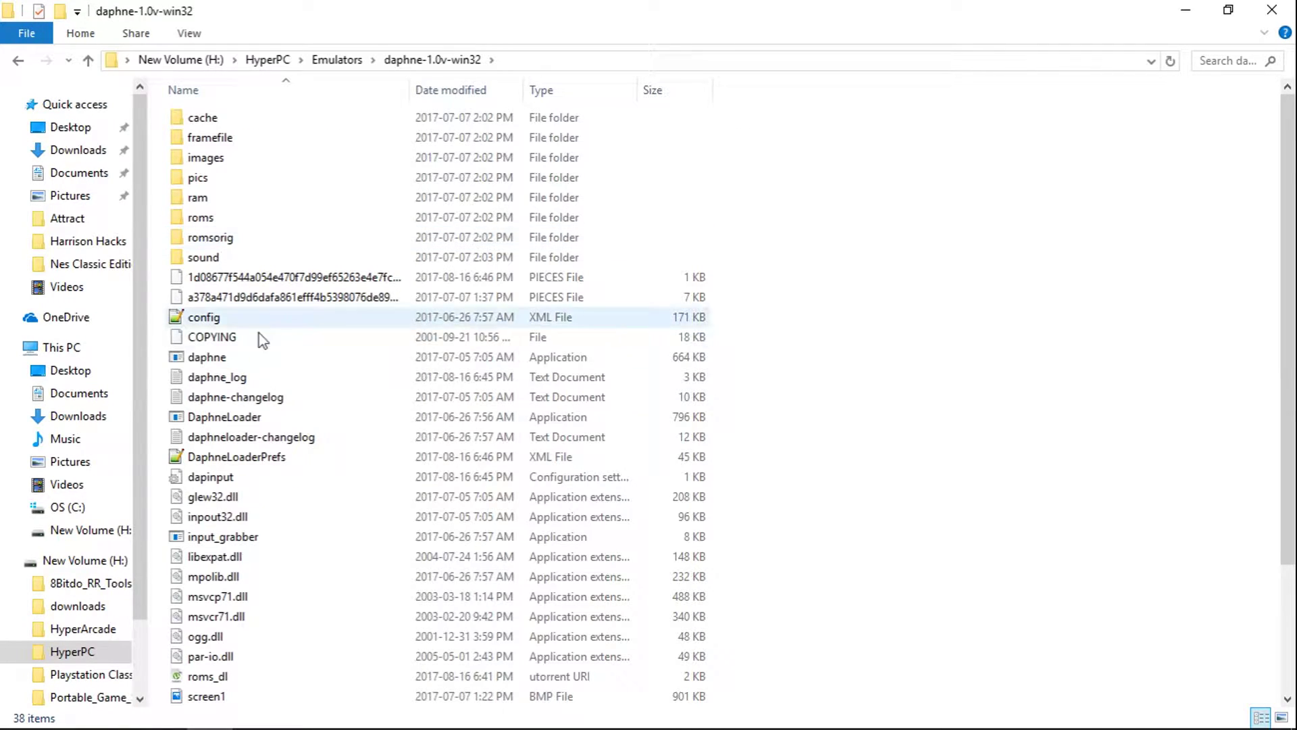
{"action": "double_click", "coordinate": [226, 424]}
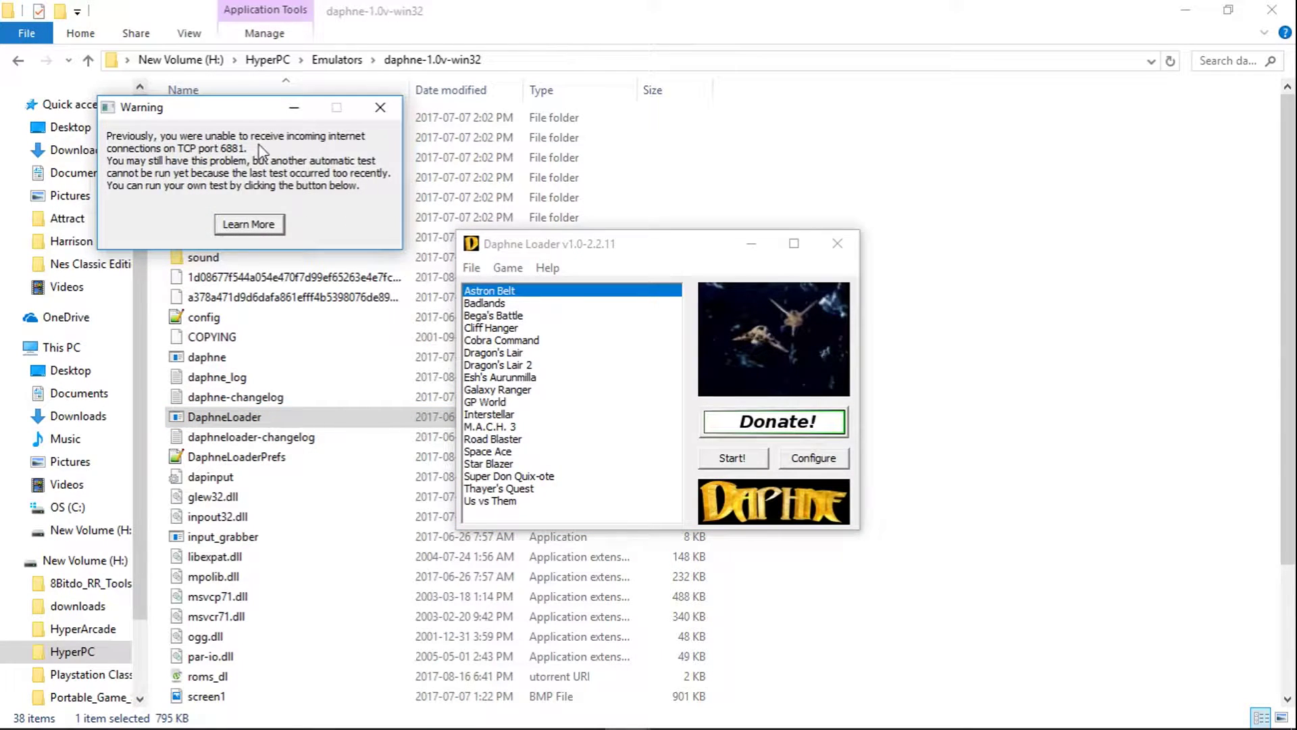
{"action": "left_click", "coordinate": [381, 107]}
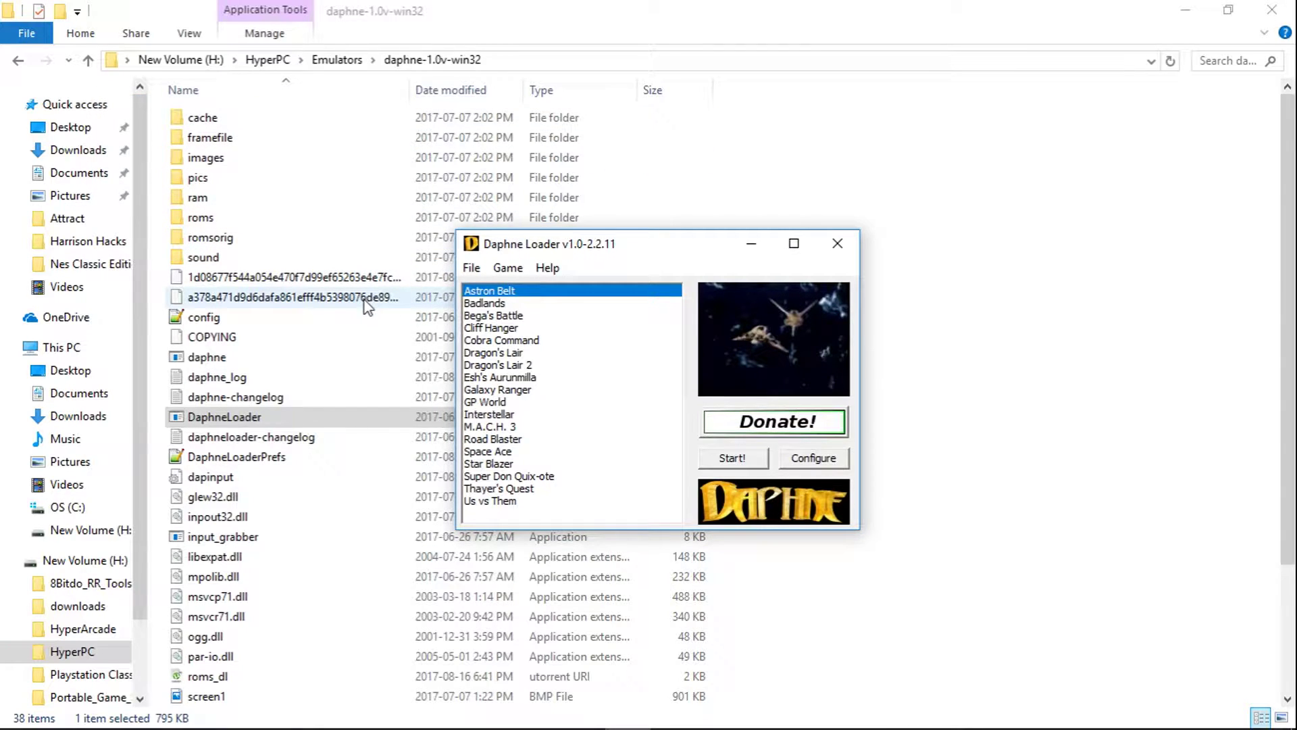
Step: Open the laserdisc configuration for Astron Belt
{"action": "left_click", "coordinate": [484, 306]}
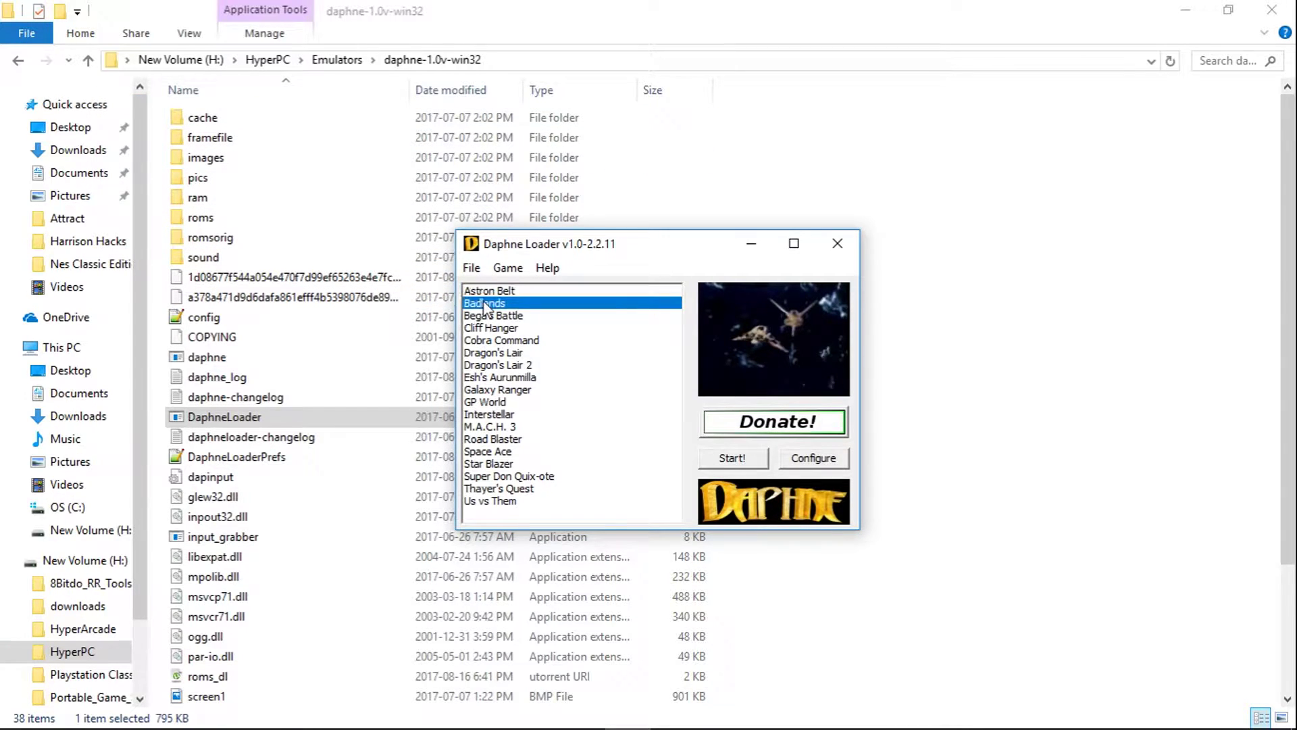
{"action": "left_click", "coordinate": [487, 291]}
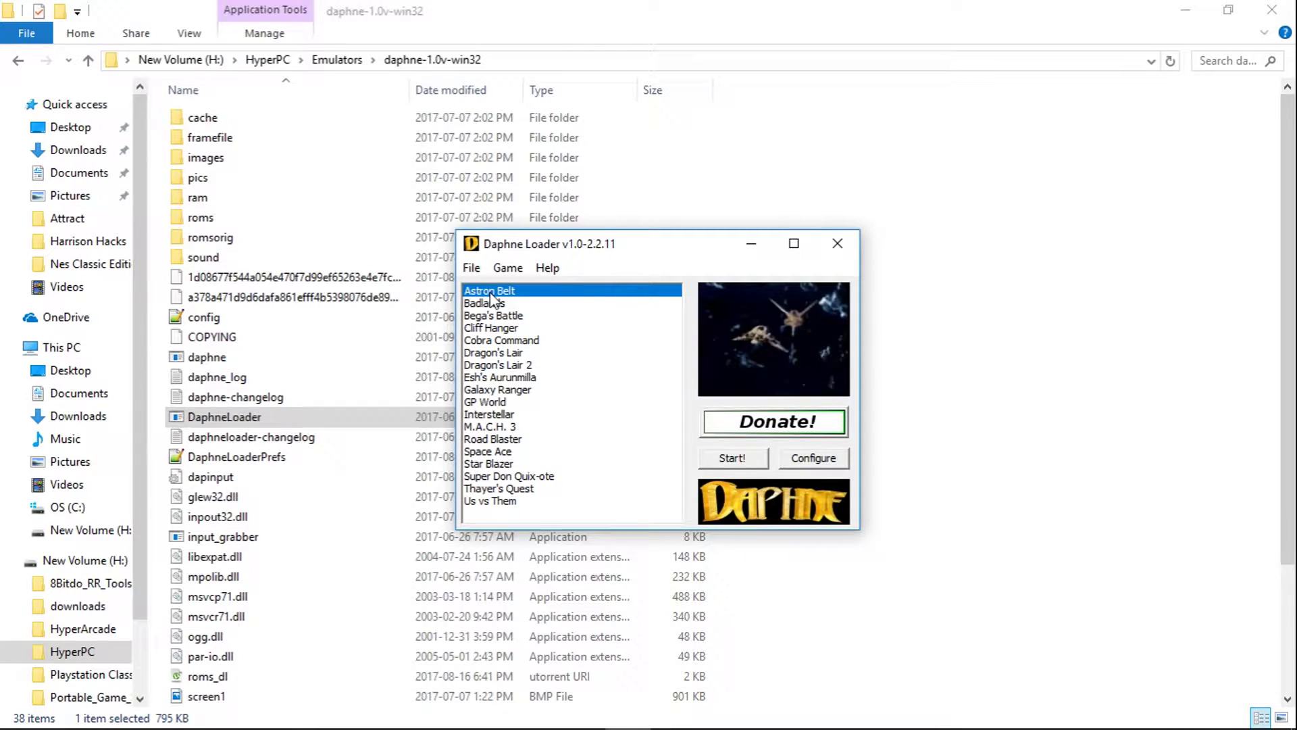
{"action": "left_click", "coordinate": [829, 460]}
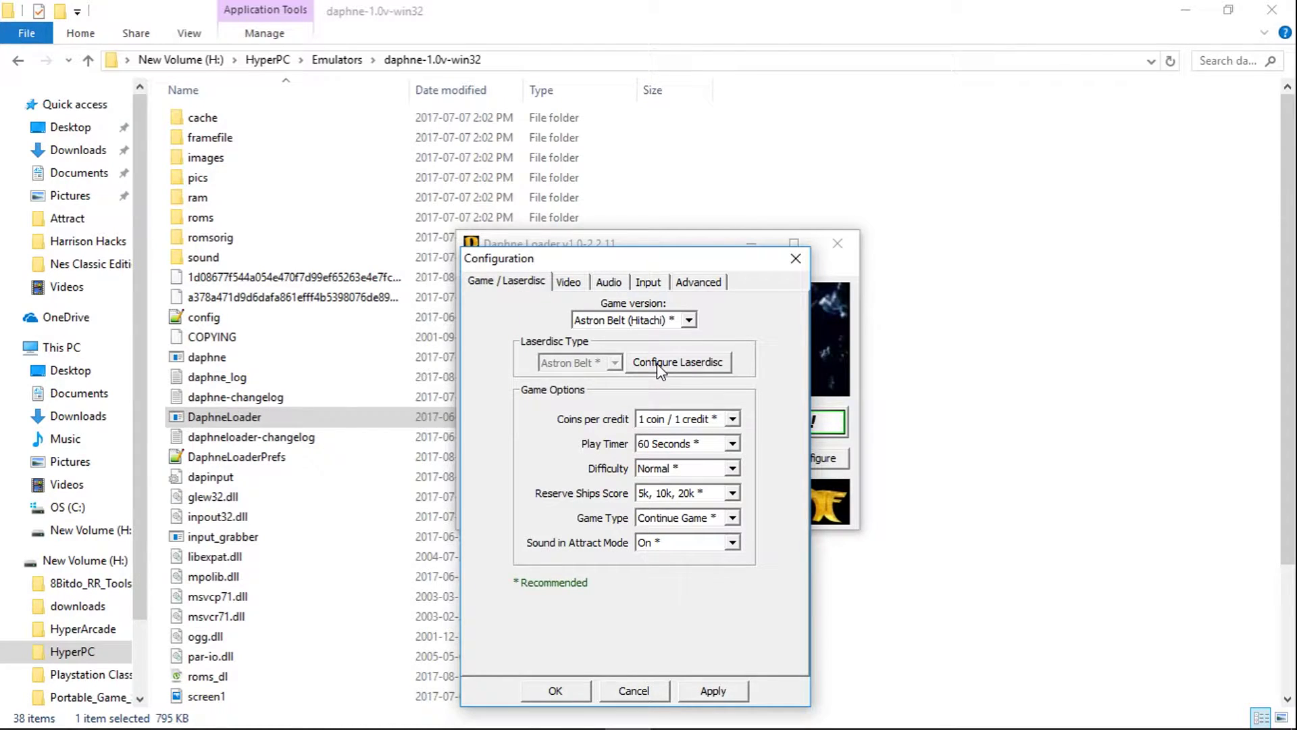
{"action": "left_click", "coordinate": [701, 367]}
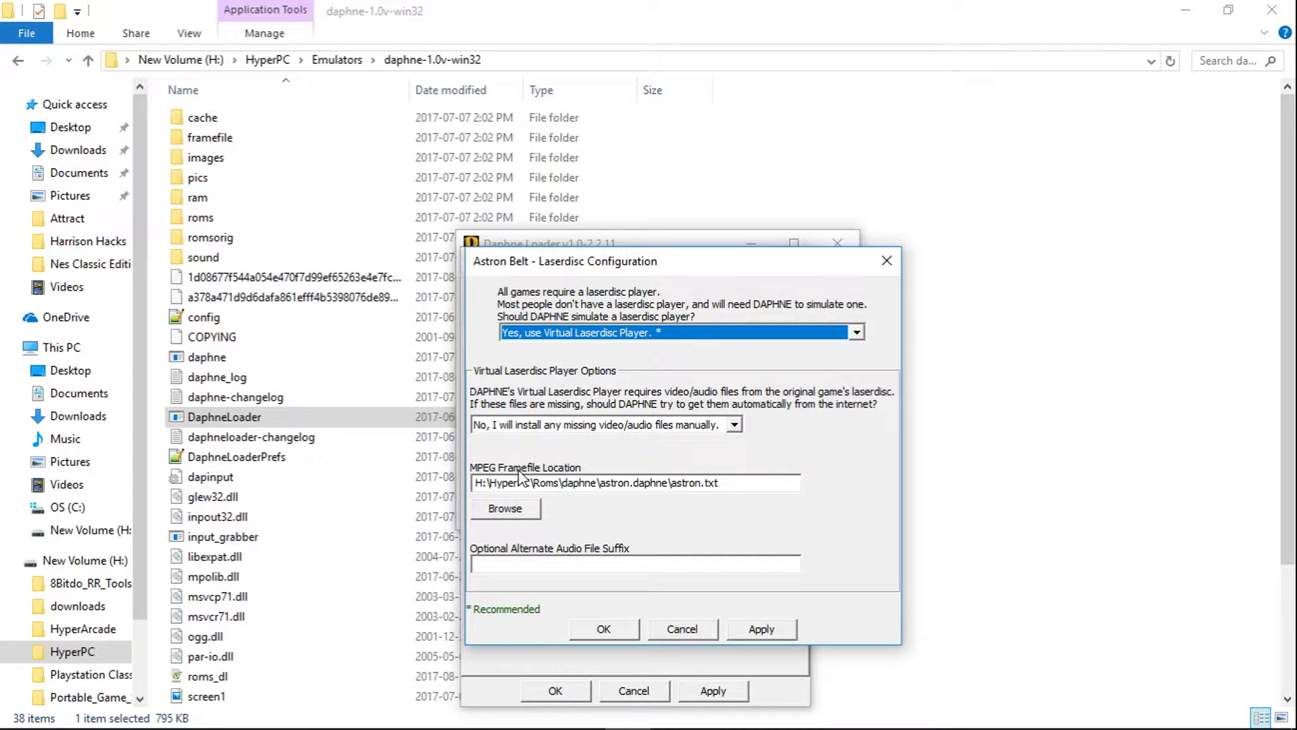
Step: Set Astron Belt's MPEG framefile to H:\HyperPC\Roms\daphne\astron.daphne\astron.txt and save the configuration
{"action": "left_click", "coordinate": [508, 511]}
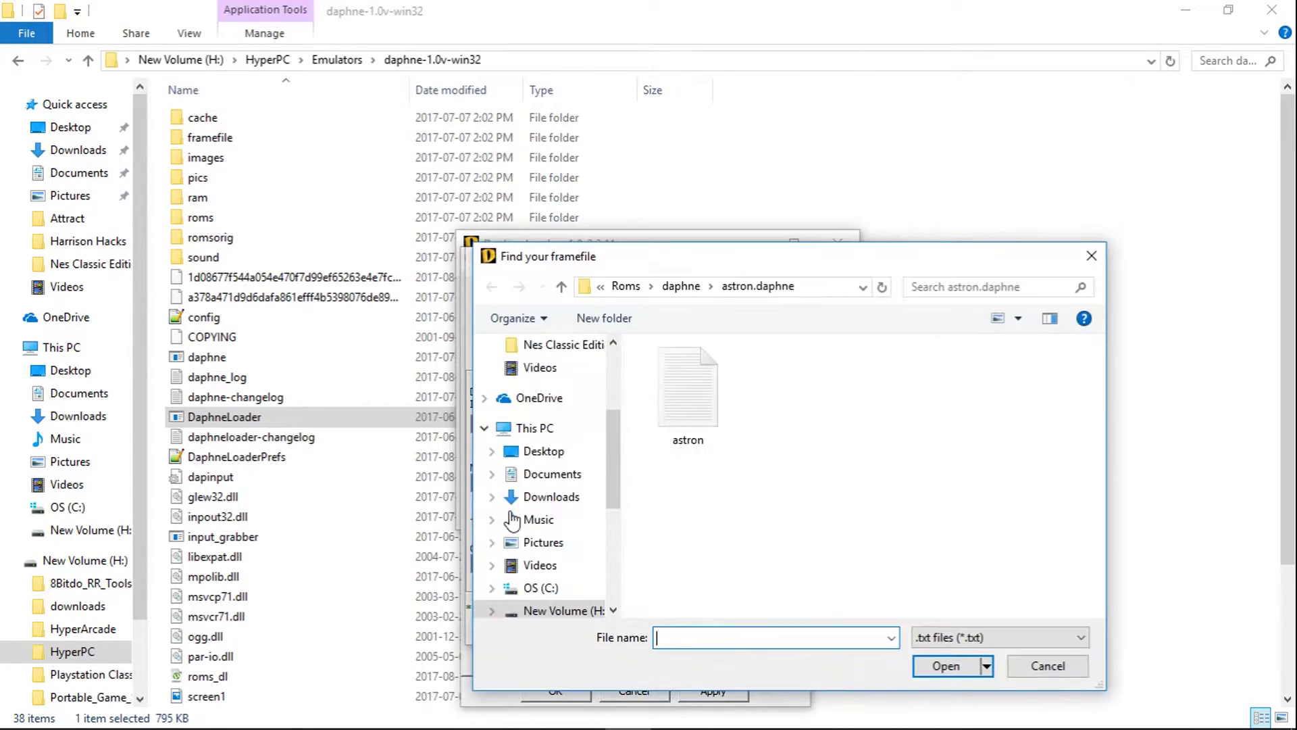
{"action": "left_click", "coordinate": [560, 286]}
{"action": "left_click", "coordinate": [561, 287]}
{"action": "left_click", "coordinate": [560, 286]}
{"action": "left_click", "coordinate": [560, 287]}
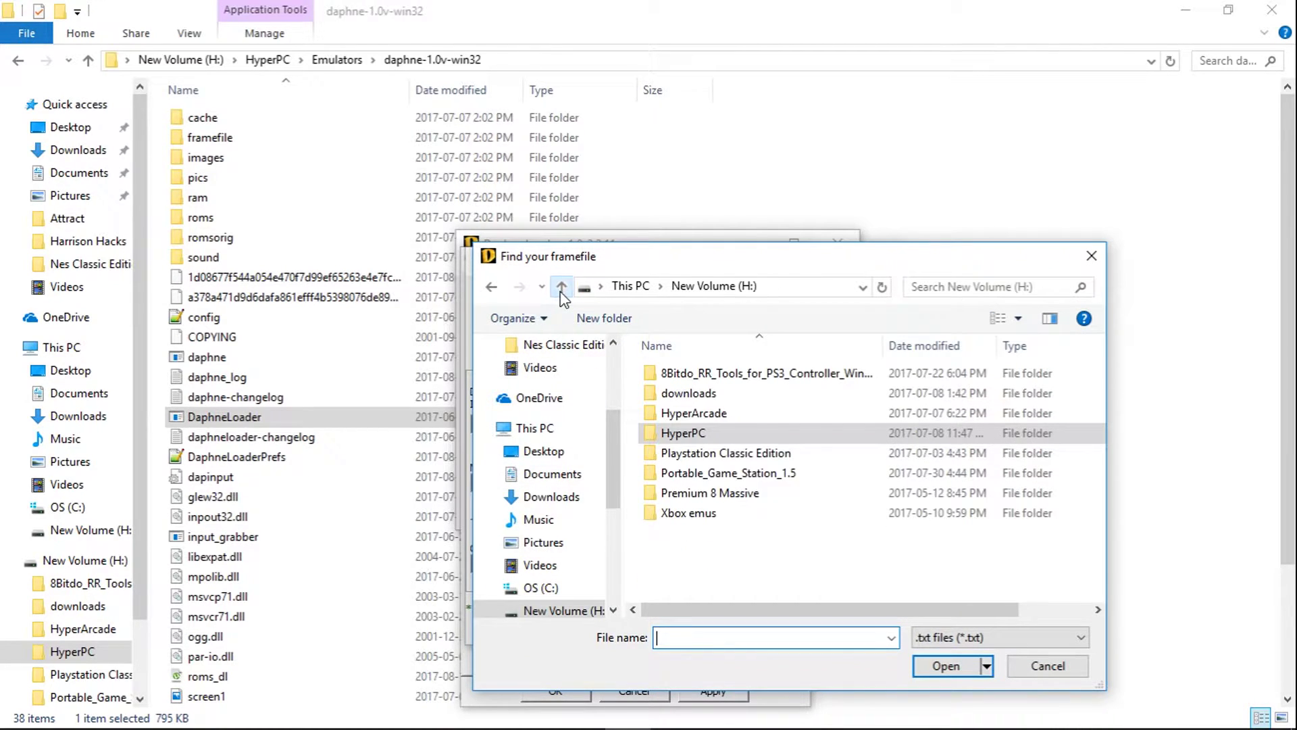
{"action": "double_click", "coordinate": [680, 432]}
{"action": "double_click", "coordinate": [675, 432]}
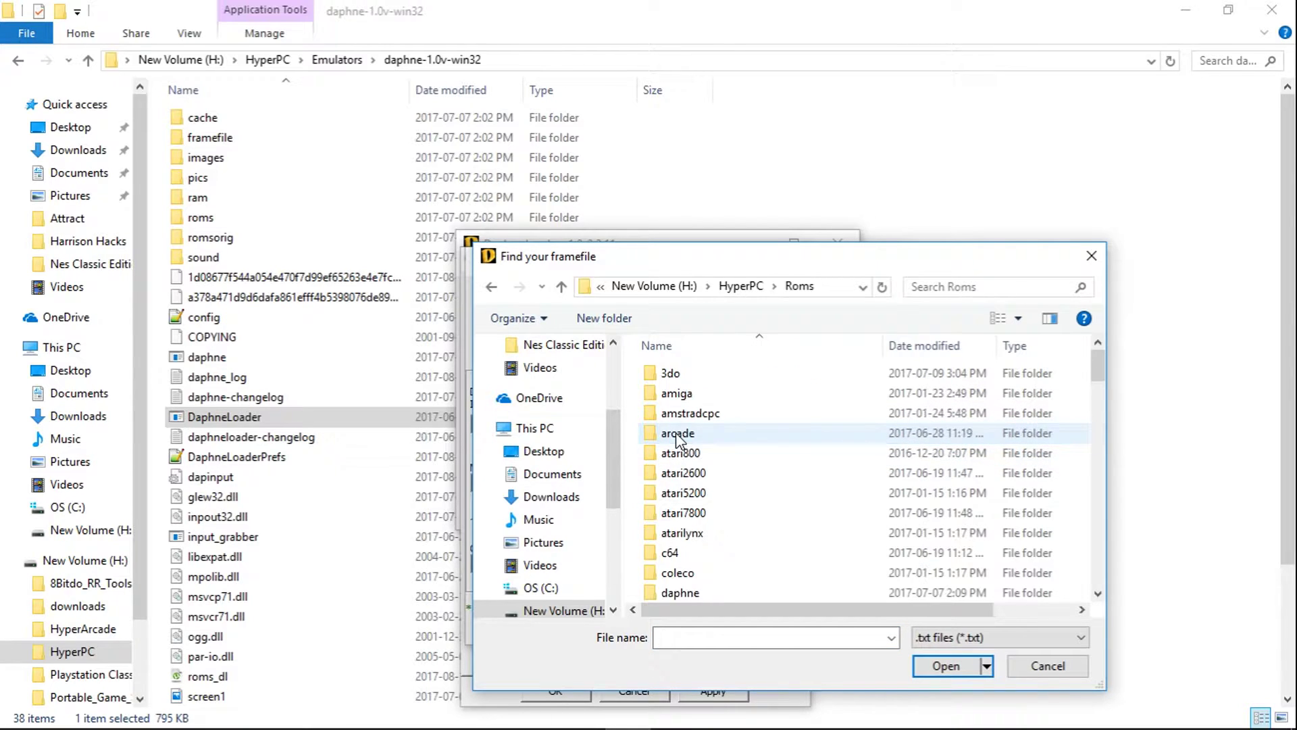
{"action": "double_click", "coordinate": [692, 591]}
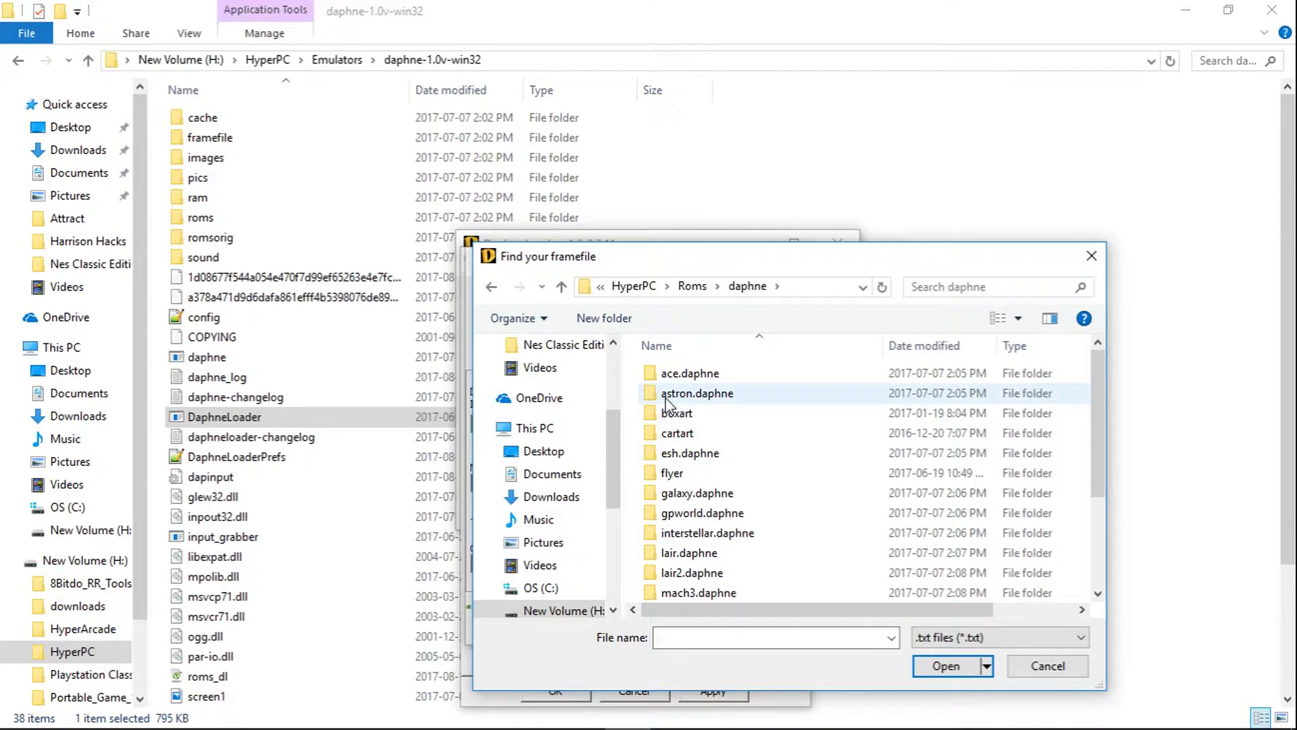
{"action": "double_click", "coordinate": [697, 397]}
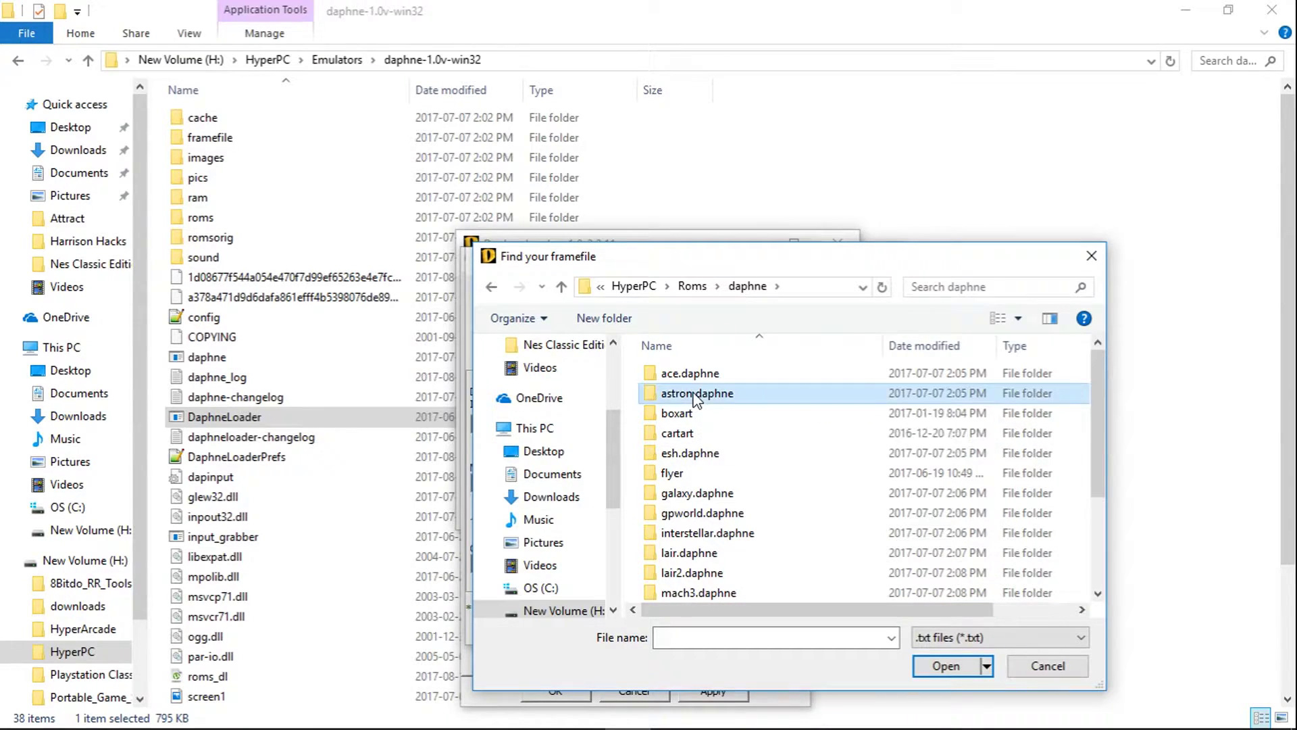
{"action": "left_click", "coordinate": [697, 400]}
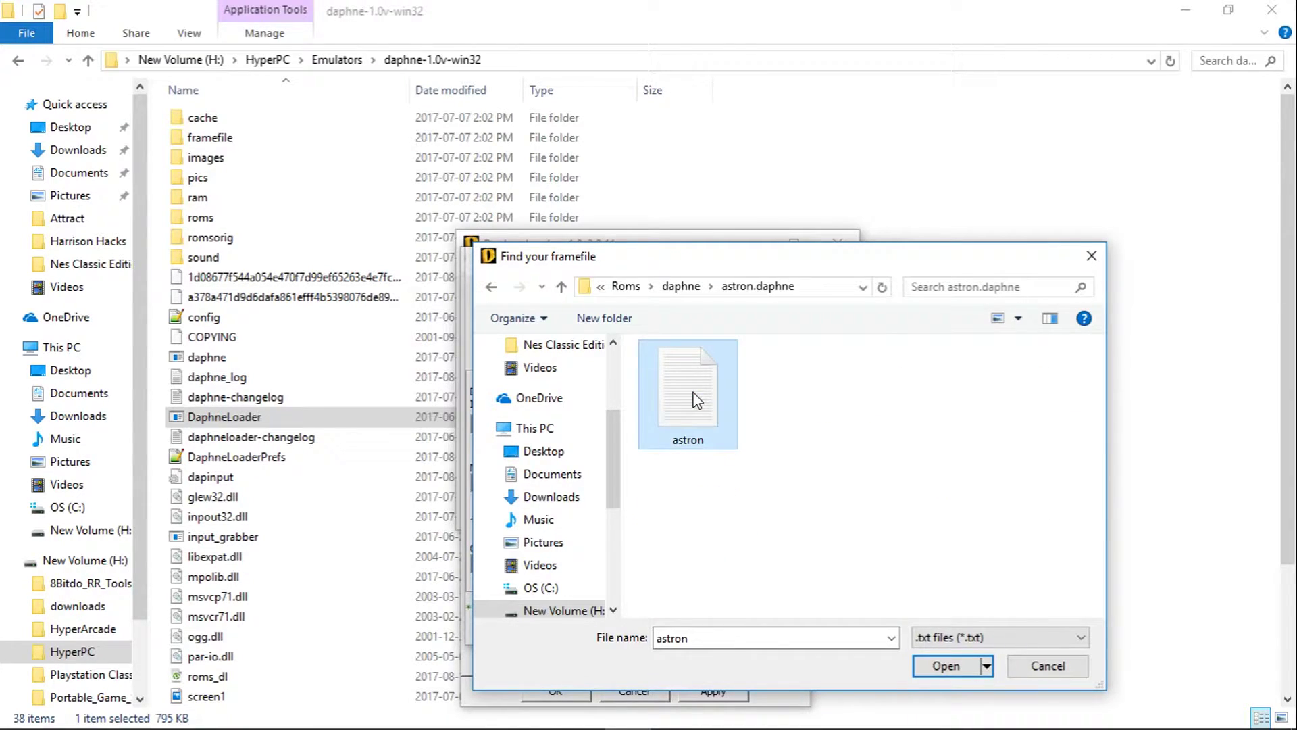
{"action": "left_click", "coordinate": [946, 666]}
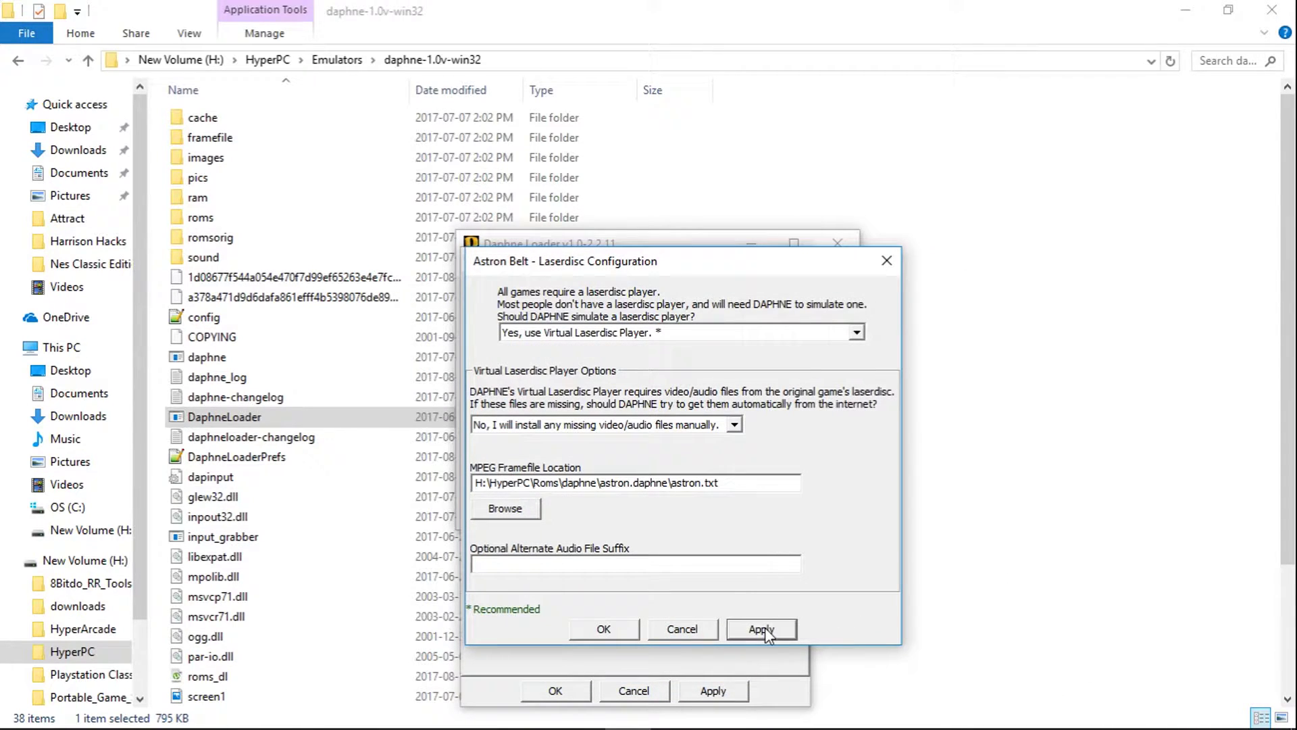
{"action": "left_click", "coordinate": [603, 628]}
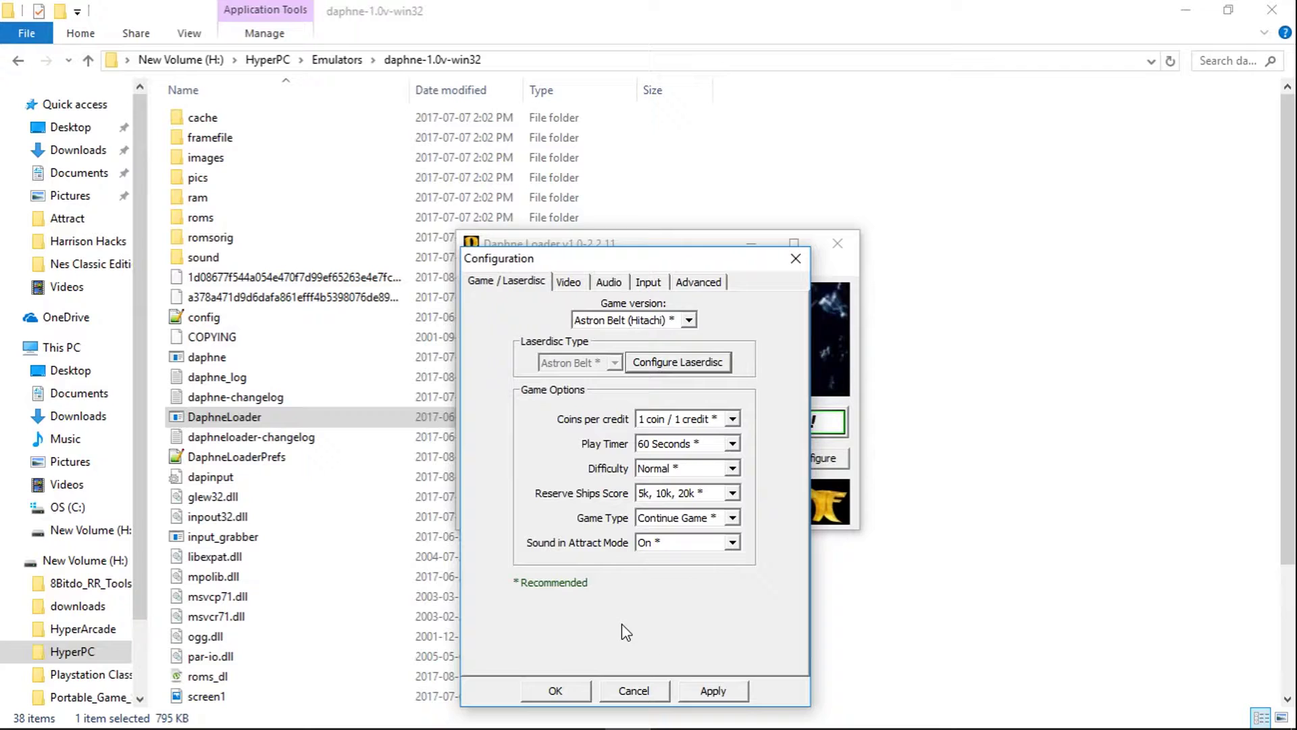
{"action": "left_click", "coordinate": [706, 689]}
{"action": "left_click", "coordinate": [561, 690]}
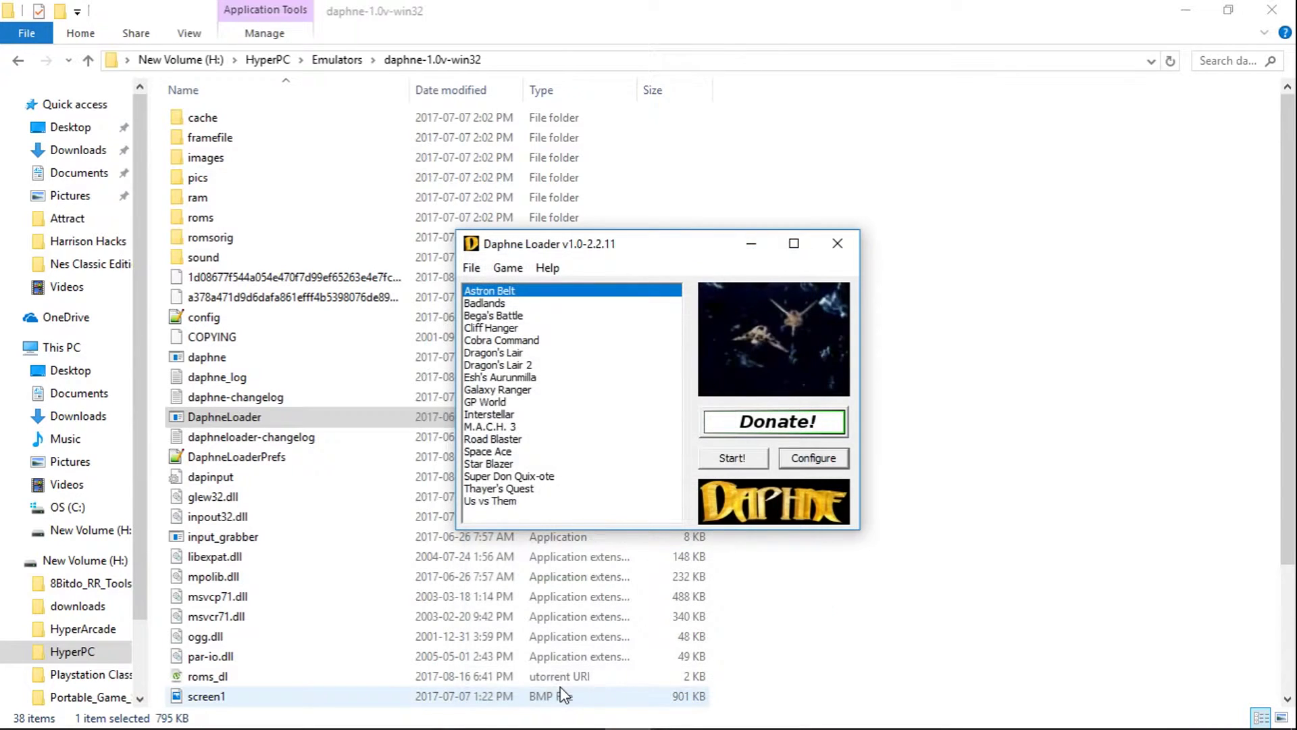
Step: Test-run Astron Belt from the loader with the system volume lowered, and close the game window
{"action": "left_click", "coordinate": [738, 460]}
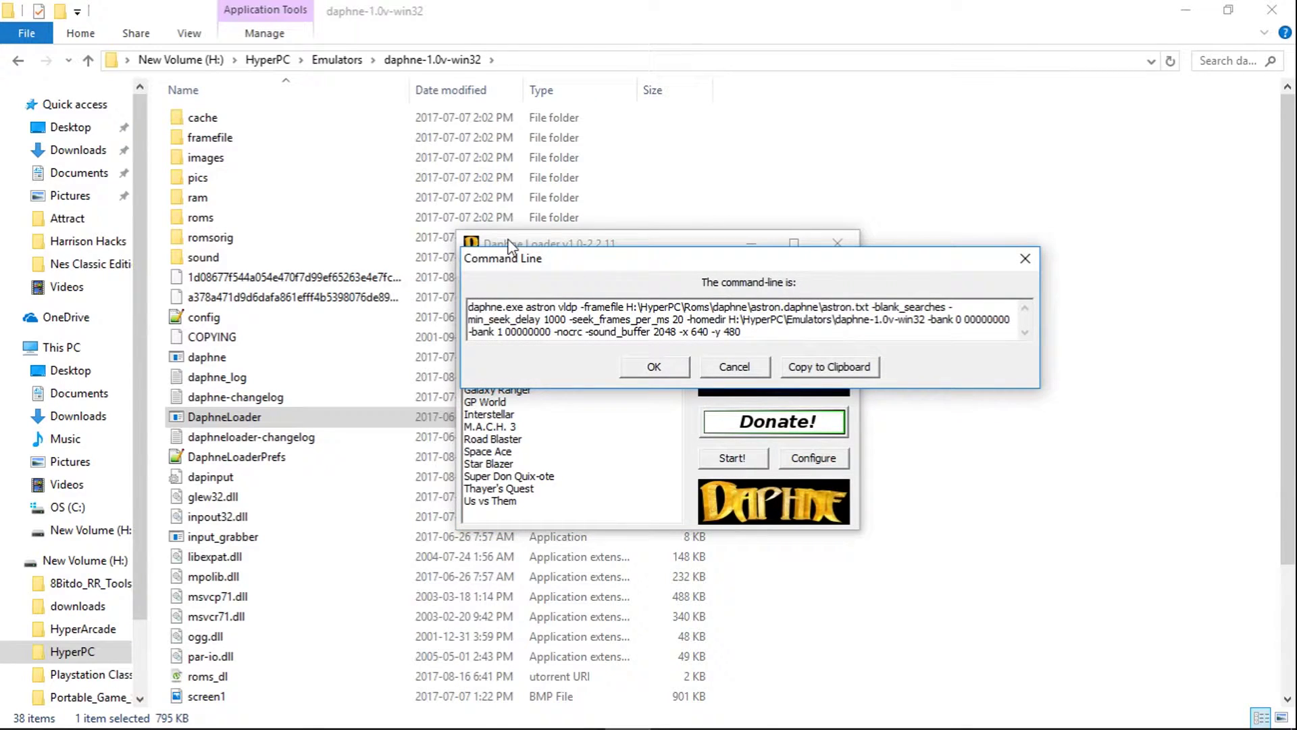
{"action": "left_click", "coordinate": [649, 371]}
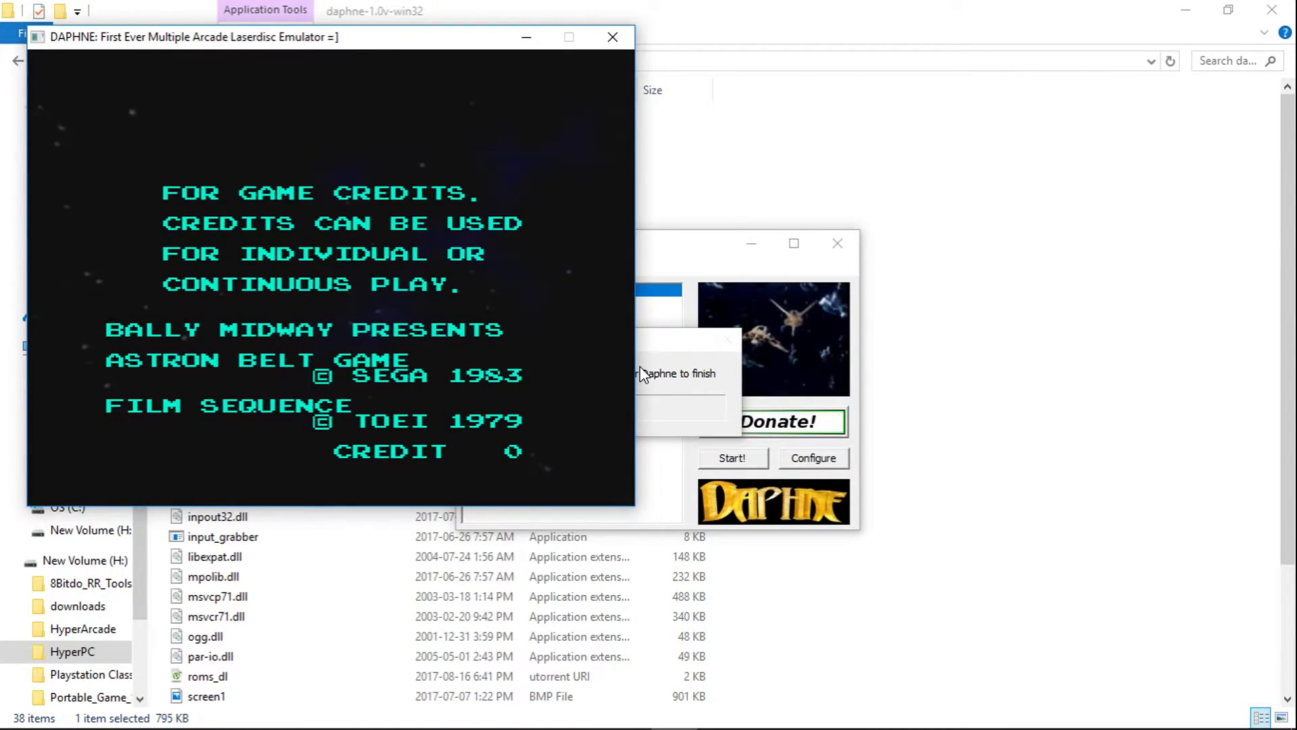
{"action": "key", "text": "XF86AudioLowerVolume"}
{"action": "key", "text": "XF86AudioLowerVolume"}
{"action": "key", "text": "XF86AudioLowerVolume"}
{"action": "key", "text": "XF86AudioLowerVolume"}
{"action": "key", "text": "XF86AudioLowerVolume"}
{"action": "key", "text": "XF86AudioLowerVolume"}
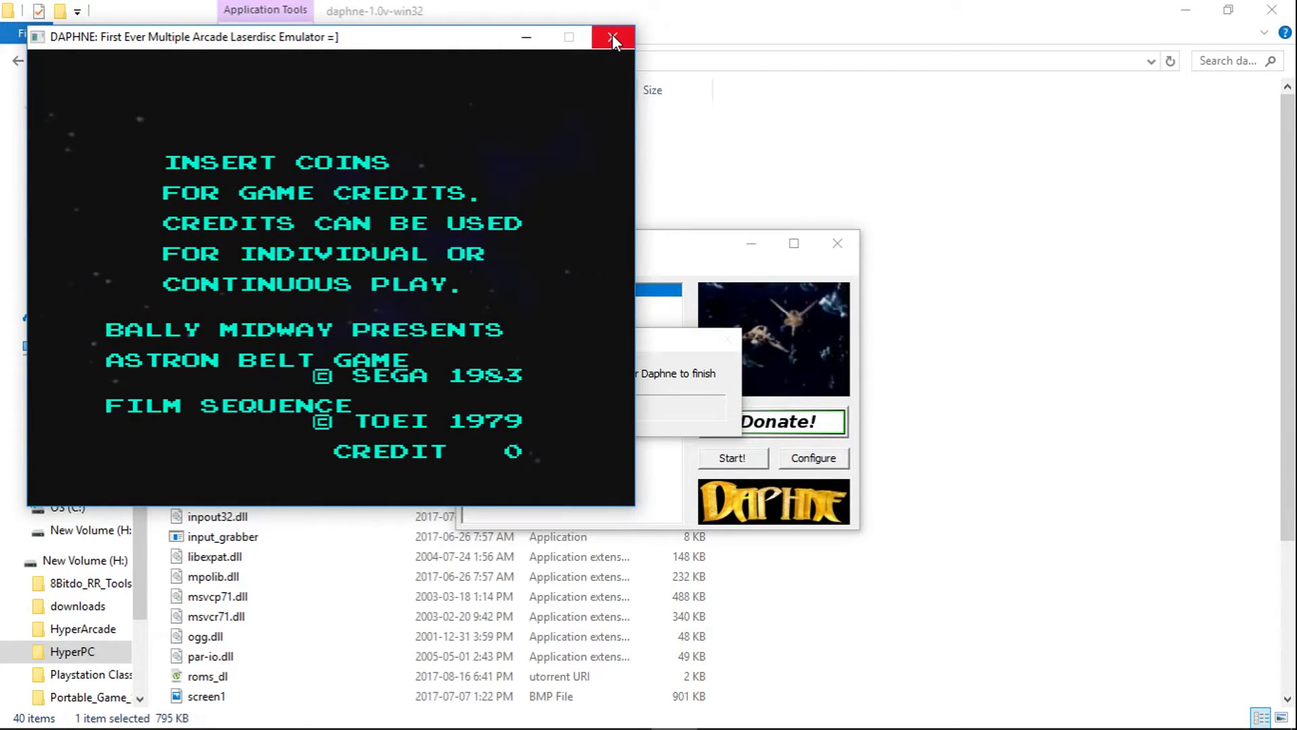
{"action": "left_click", "coordinate": [612, 38]}
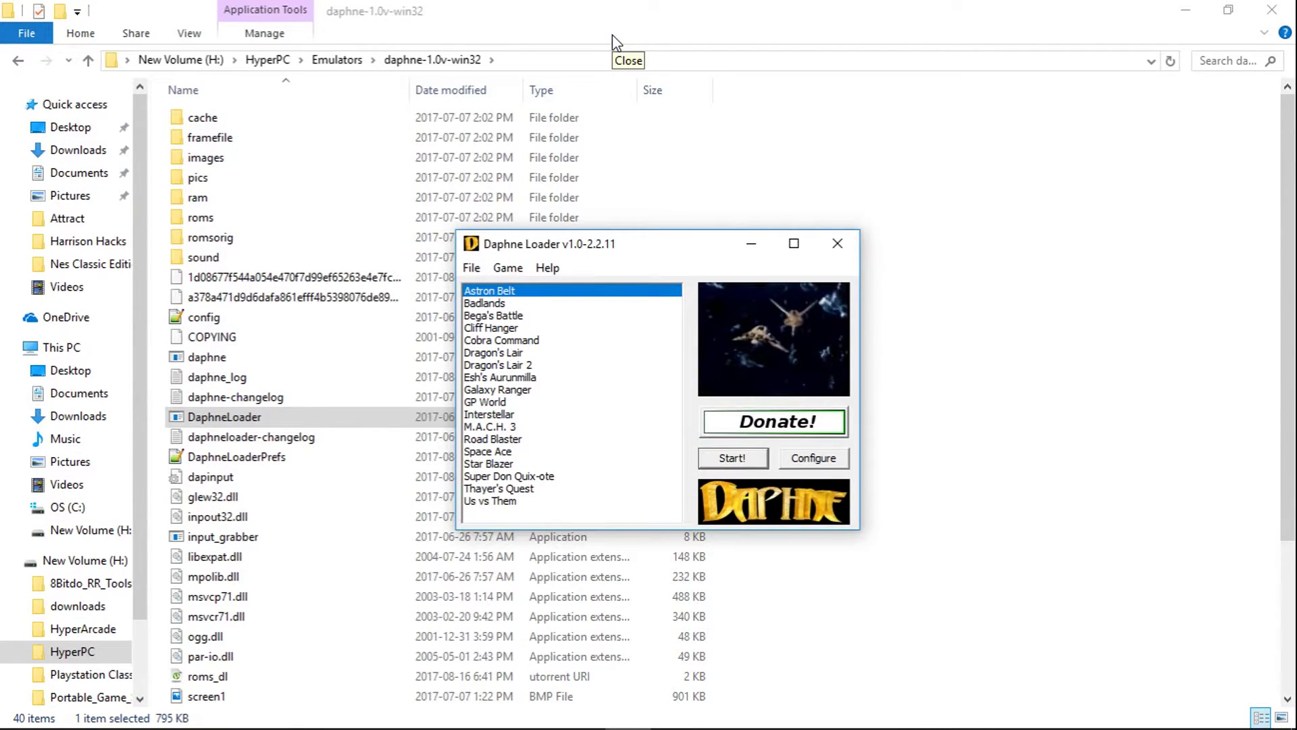
Step: Exit Daphne Loader and launch the attract.exe shortcut from the HyperPC folder
{"action": "left_click", "coordinate": [472, 269]}
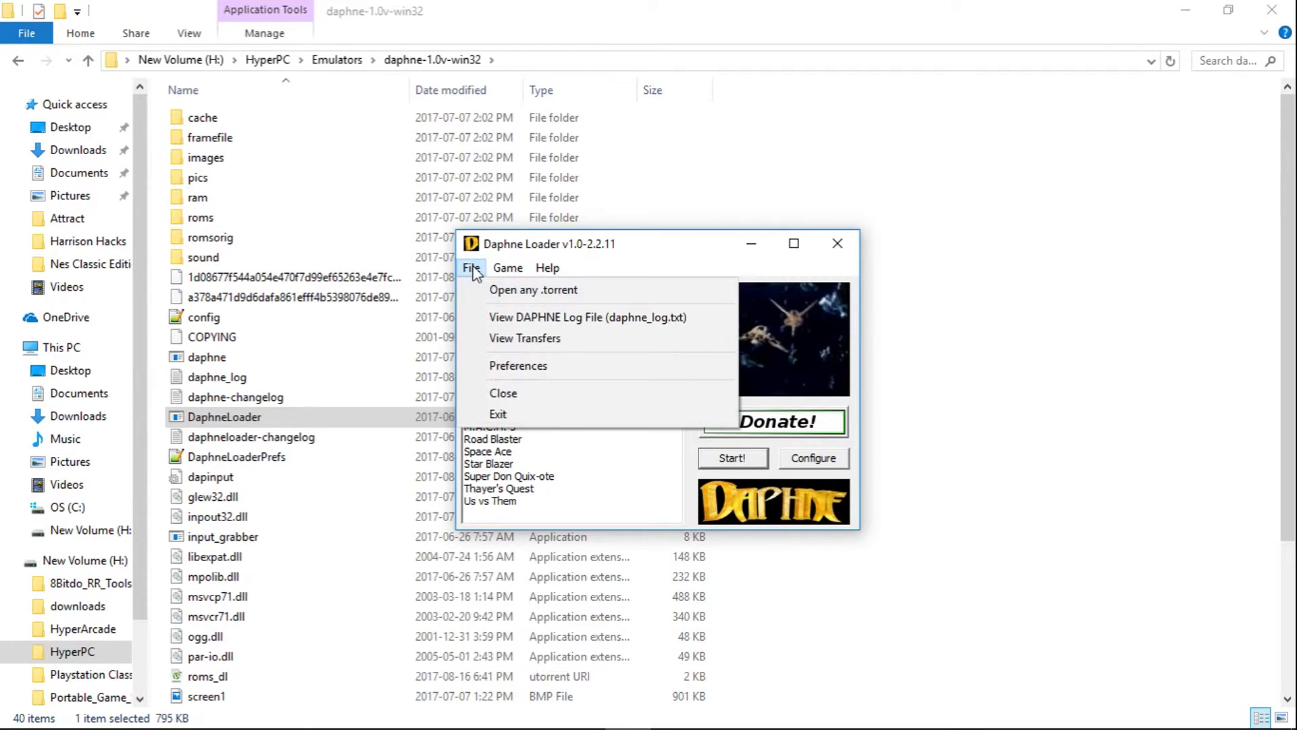
{"action": "left_click", "coordinate": [498, 415]}
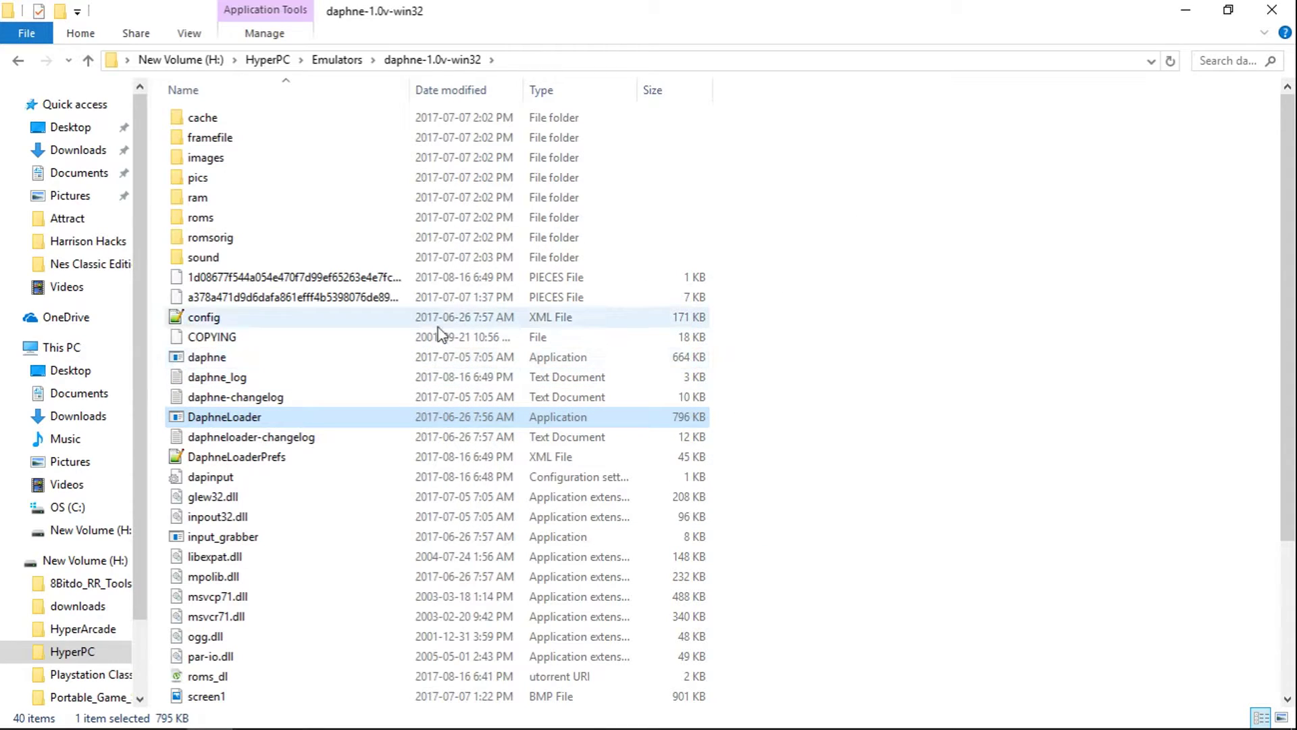
{"action": "left_click", "coordinate": [267, 60]}
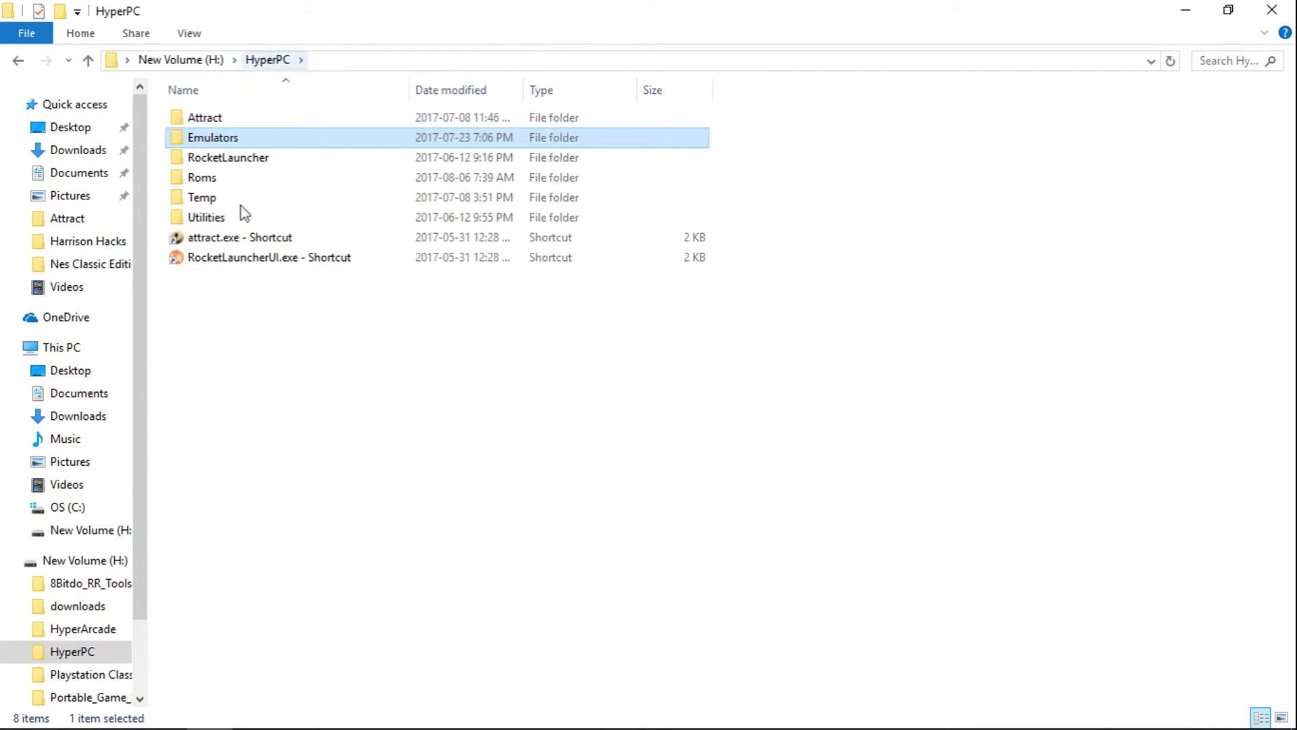
{"action": "left_click", "coordinate": [232, 240]}
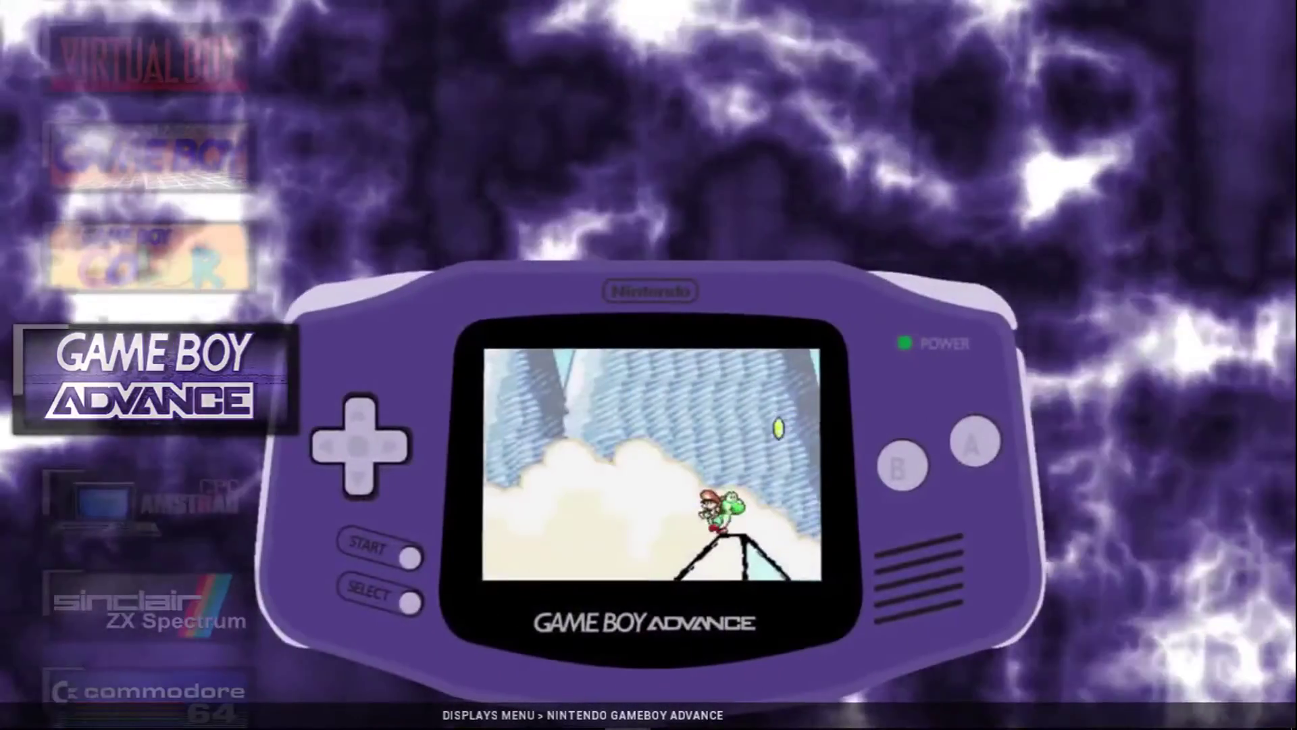
Step: Go to the Daphne system in the displays menu and highlight Astron Belt in its game list
{"action": "key", "text": "Down"}
{"action": "key", "text": "Down"}
{"action": "key", "text": "Down"}
{"action": "key", "text": "Down"}
{"action": "key", "text": "Down"}
{"action": "key", "text": "Down"}
{"action": "key", "text": "Down"}
{"action": "key", "text": "Down"}
{"action": "key", "text": "Down"}
{"action": "key", "text": "Down"}
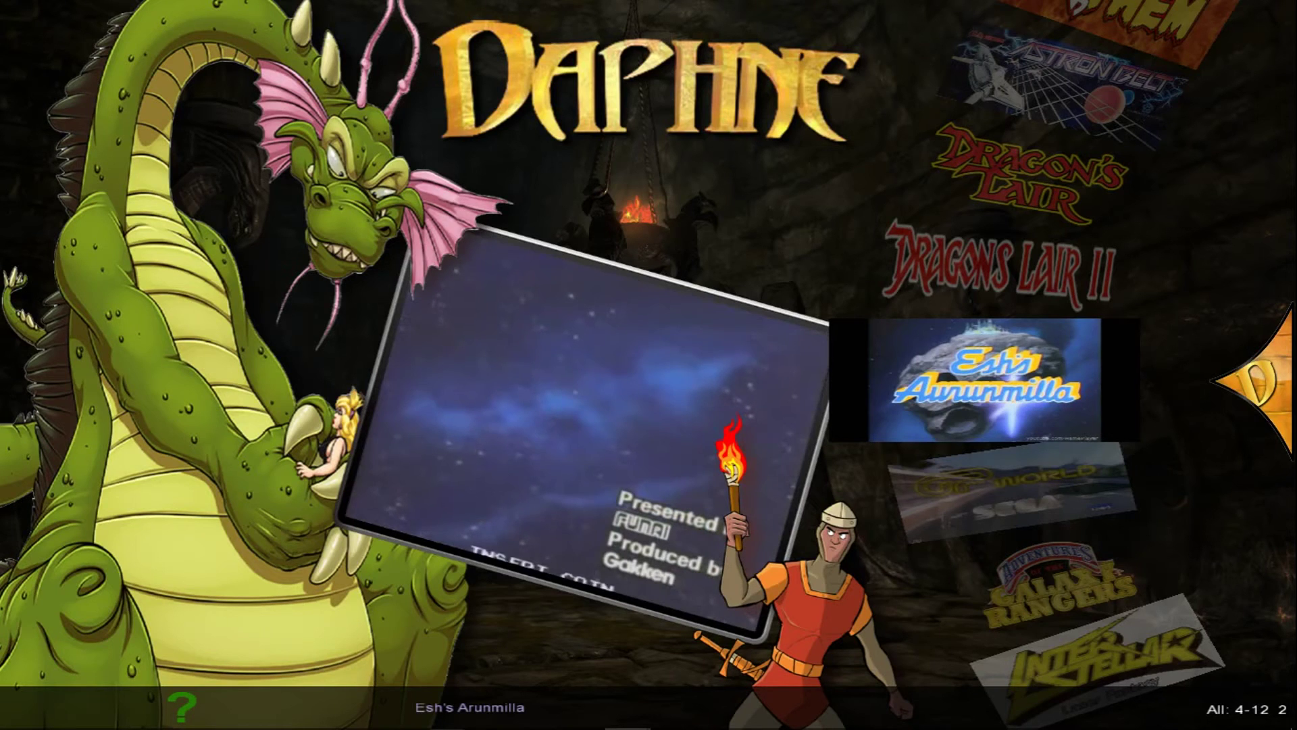
{"action": "key", "text": "Up"}
{"action": "key", "text": "Up"}
{"action": "key", "text": "Up"}
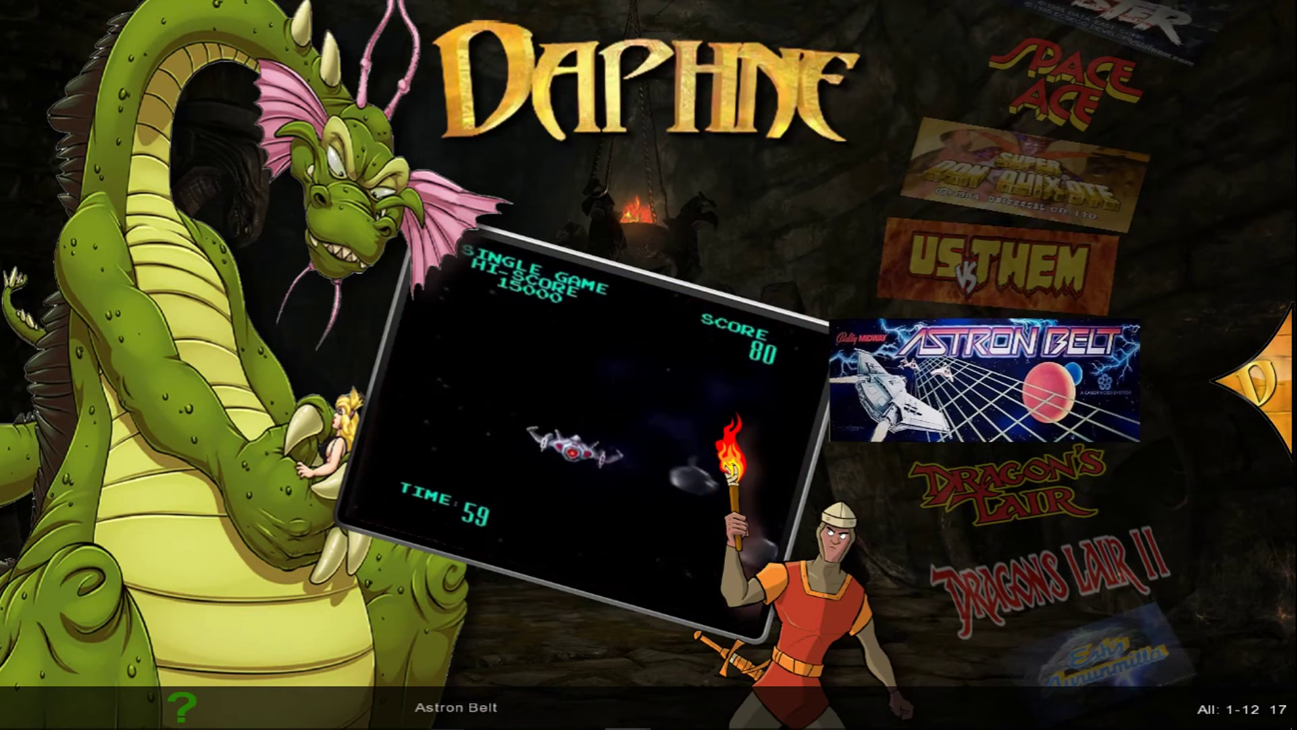